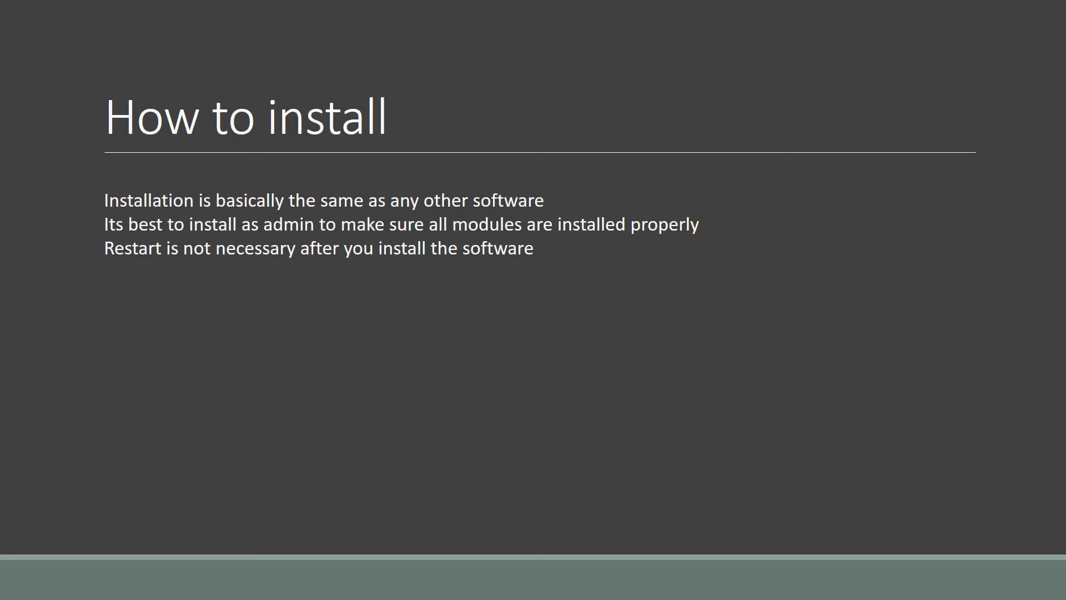
Advance to the "How to run the modules" slide and launch the XAMPP Control Panel.
{"action": "key", "text": "Right"}
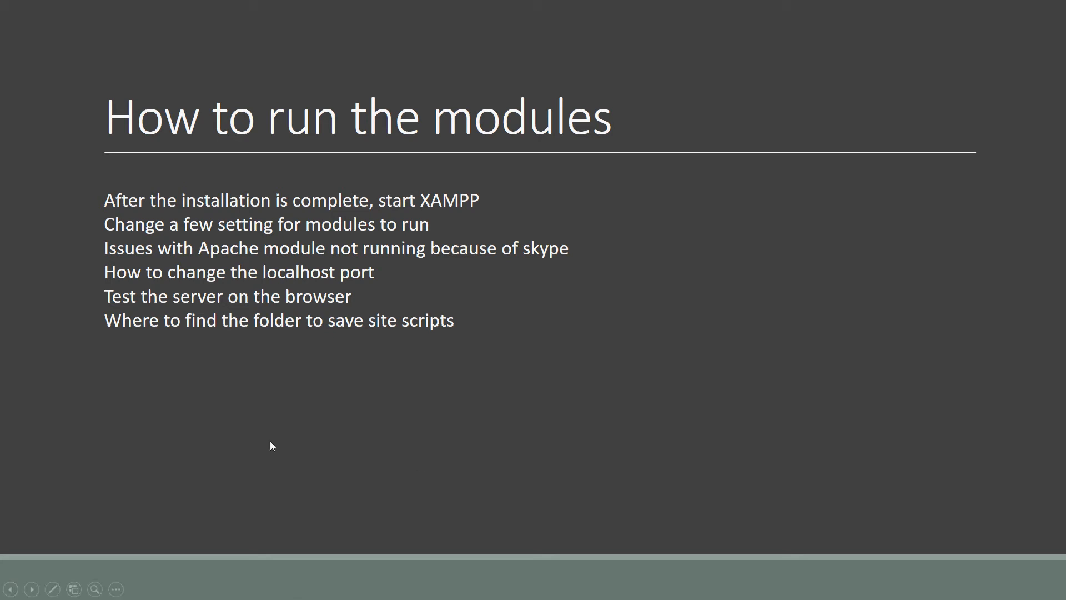
{"action": "key", "text": "super"}
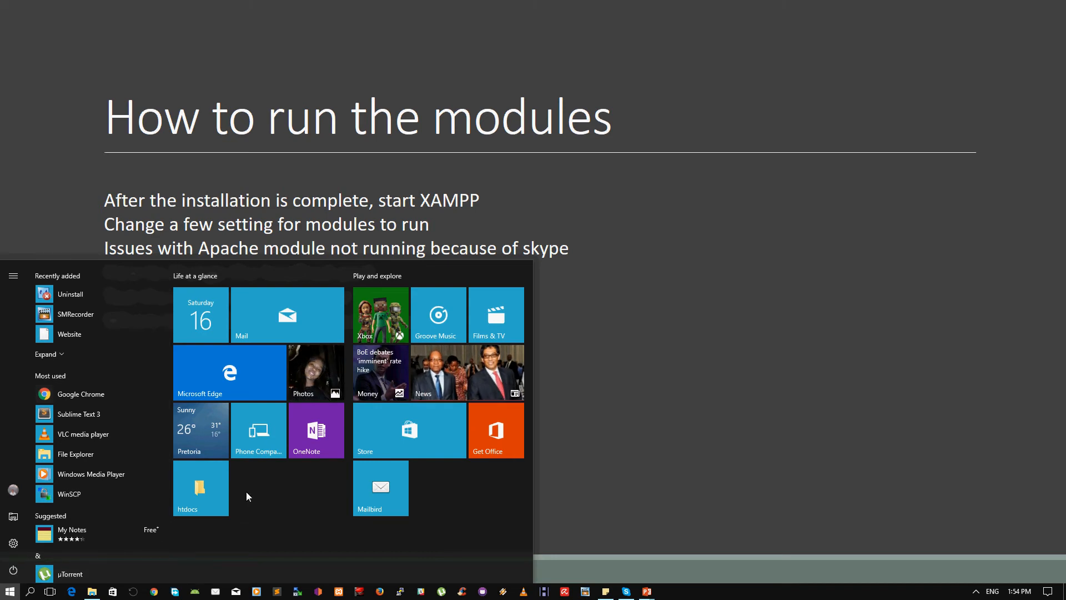
{"action": "type", "text": "xam"}
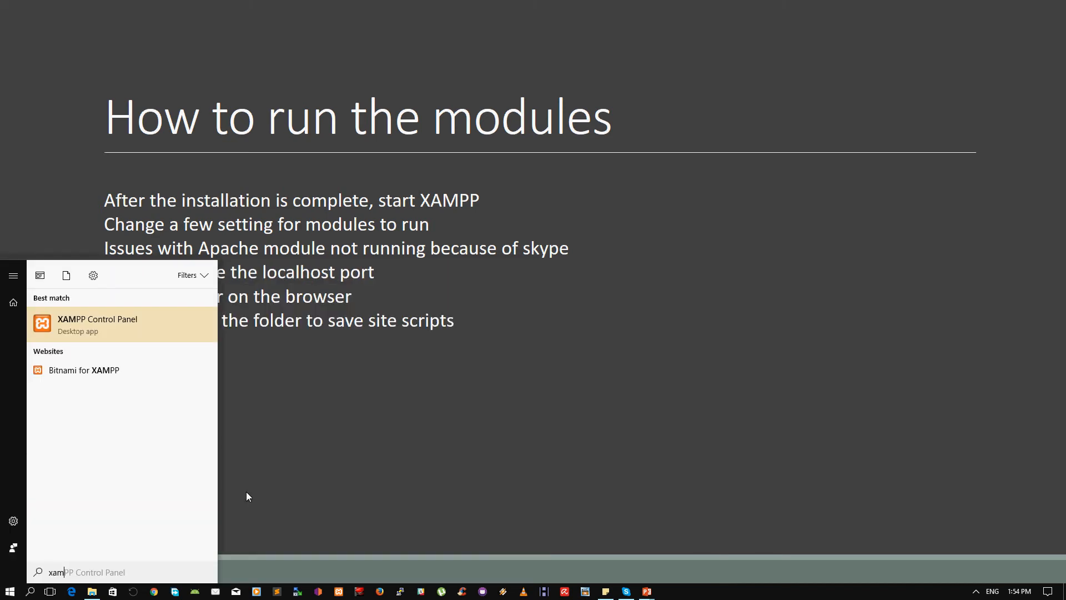
{"action": "left_click", "coordinate": [141, 335]}
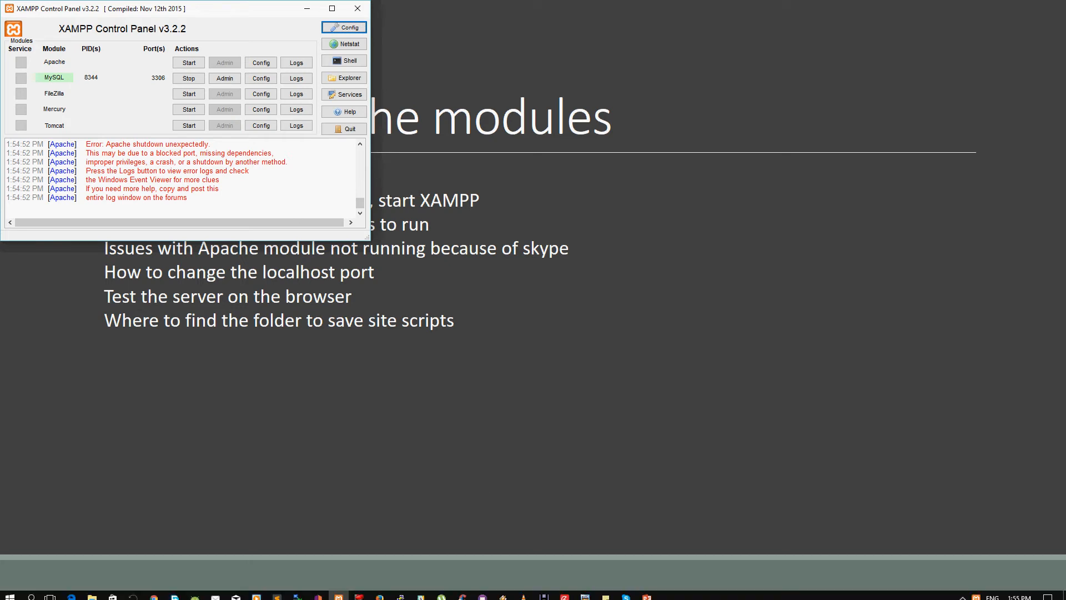
Quit Skype running in the background and start the Apache module in XAMPP.
{"action": "mouse_move", "coordinate": [626, 592]}
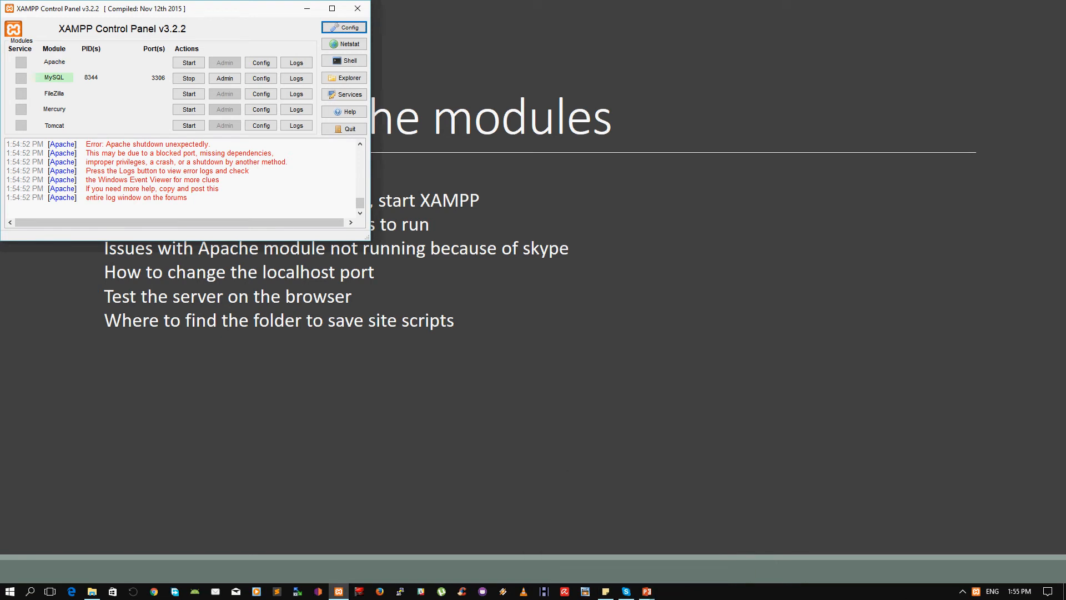
{"action": "left_click", "coordinate": [963, 593]}
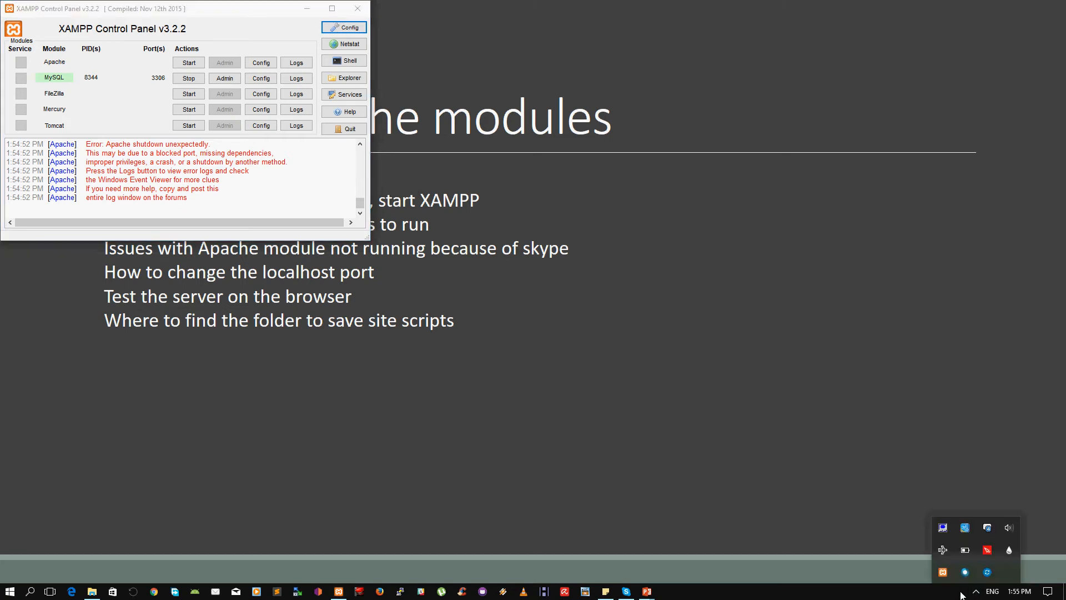
{"action": "right_click", "coordinate": [986, 574]}
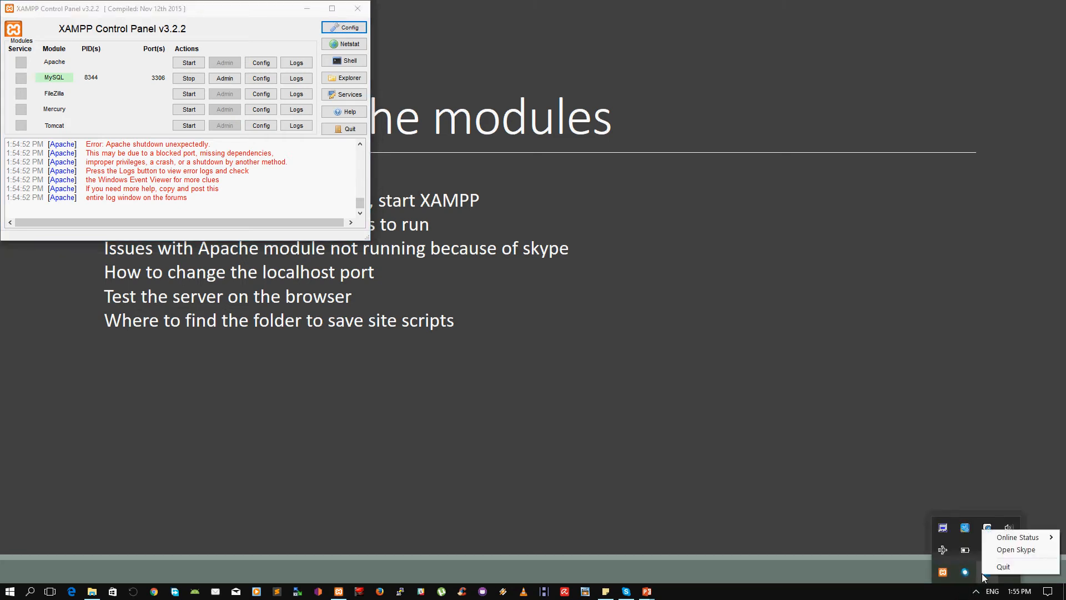
{"action": "left_click", "coordinate": [1004, 567]}
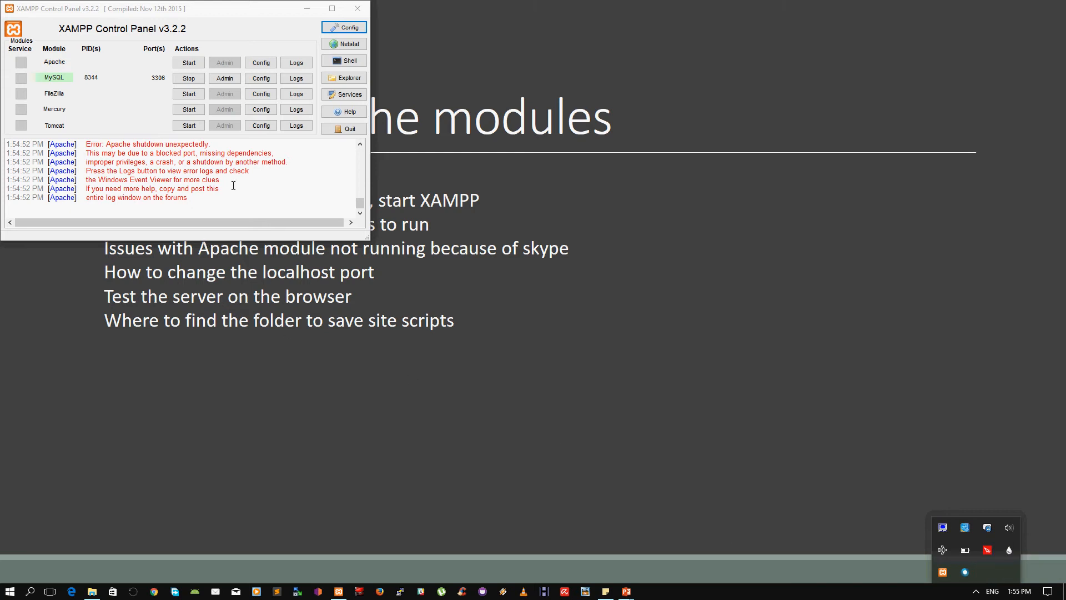
{"action": "left_click", "coordinate": [189, 63]}
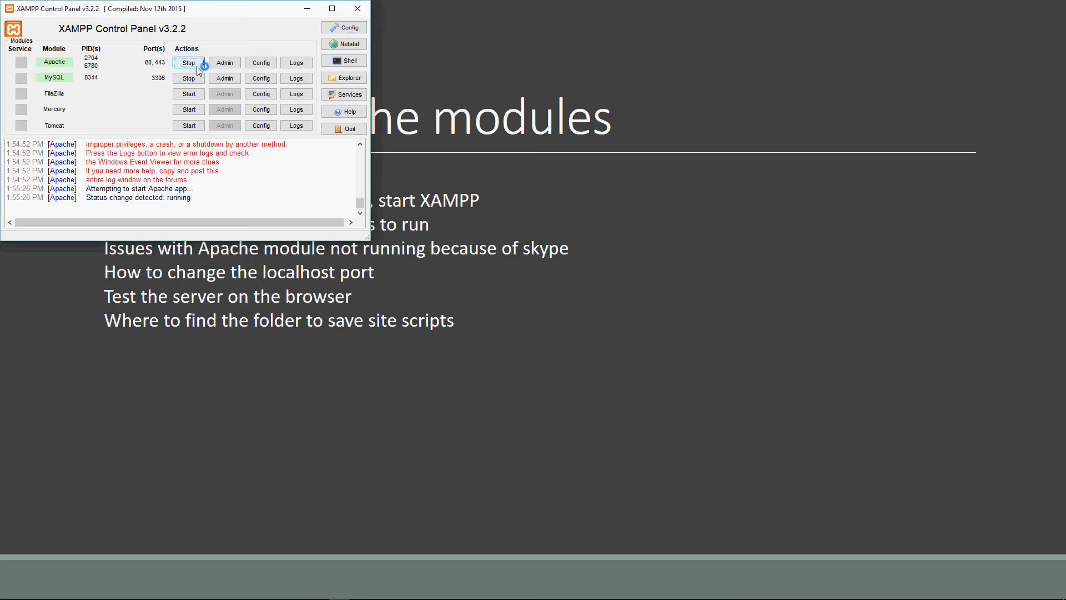
Open Apache's httpd.conf configuration file from XAMPP and look through its directives.
{"action": "left_click", "coordinate": [269, 67]}
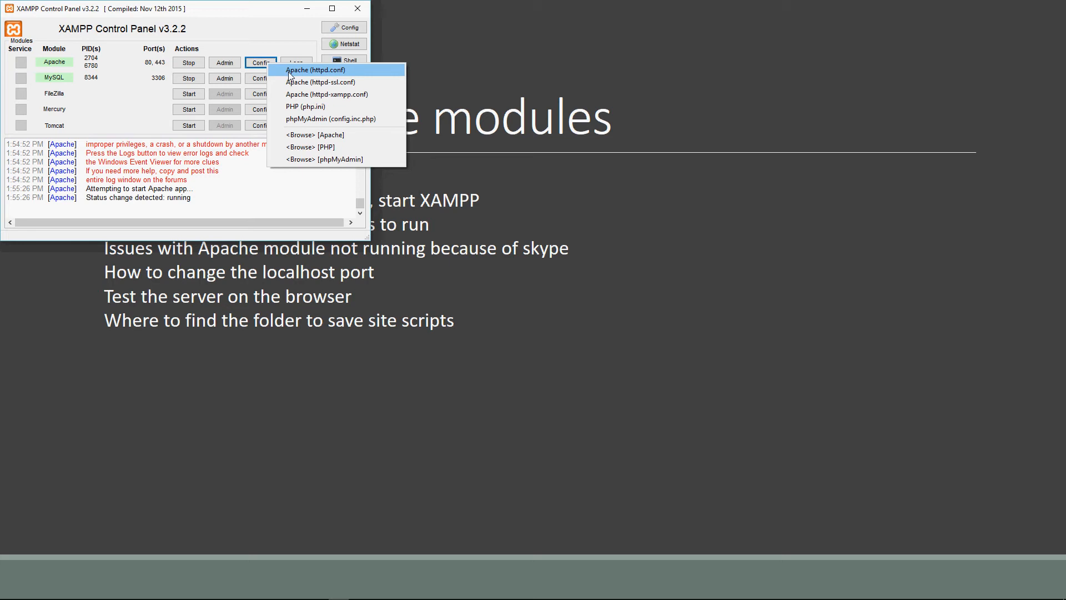
{"action": "left_click", "coordinate": [288, 71]}
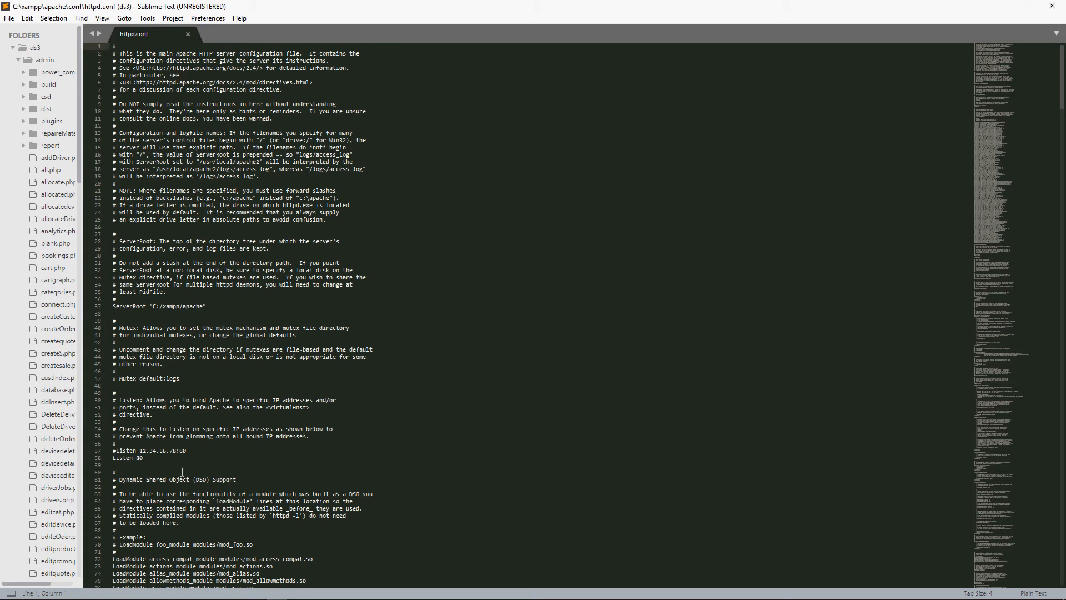
{"action": "scroll", "coordinate": [182, 471], "scroll_direction": "down", "scroll_amount": 2}
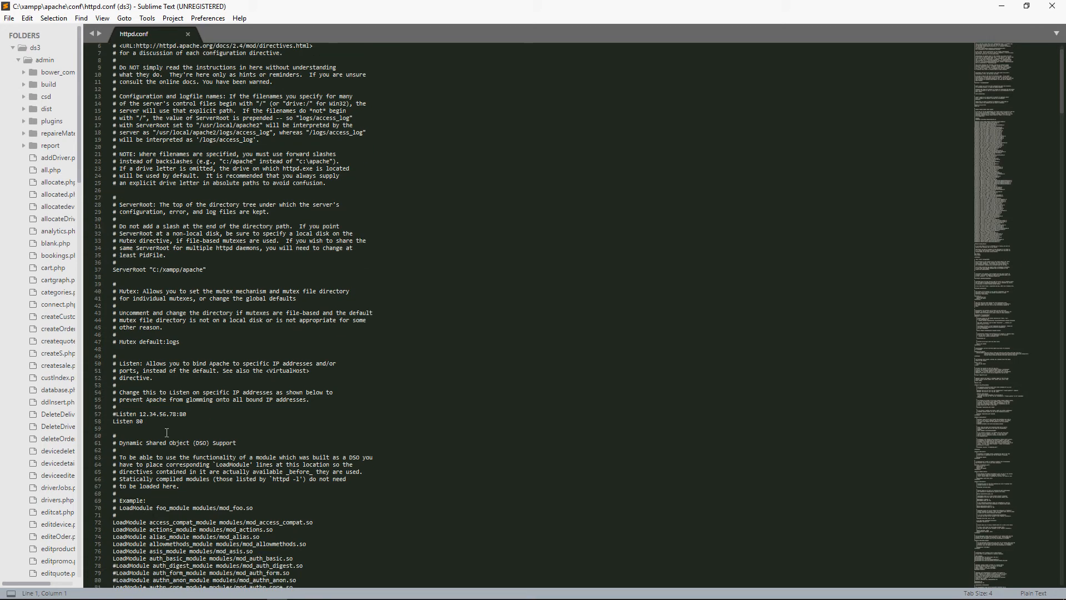
{"action": "scroll", "coordinate": [167, 432], "scroll_direction": "down", "scroll_amount": 20}
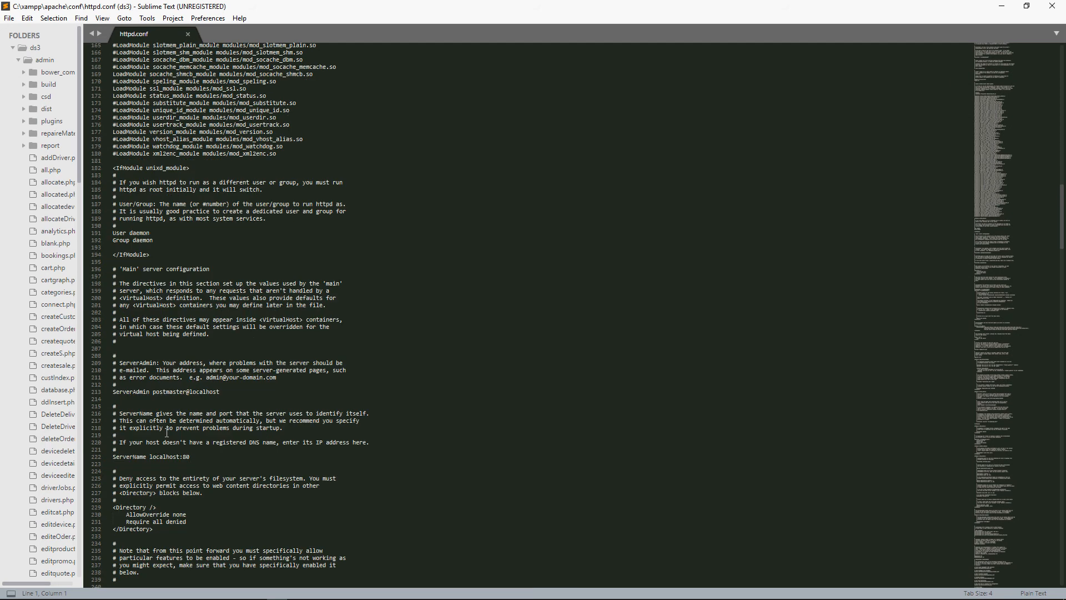
{"action": "scroll", "coordinate": [167, 432], "scroll_direction": "down", "scroll_amount": 20}
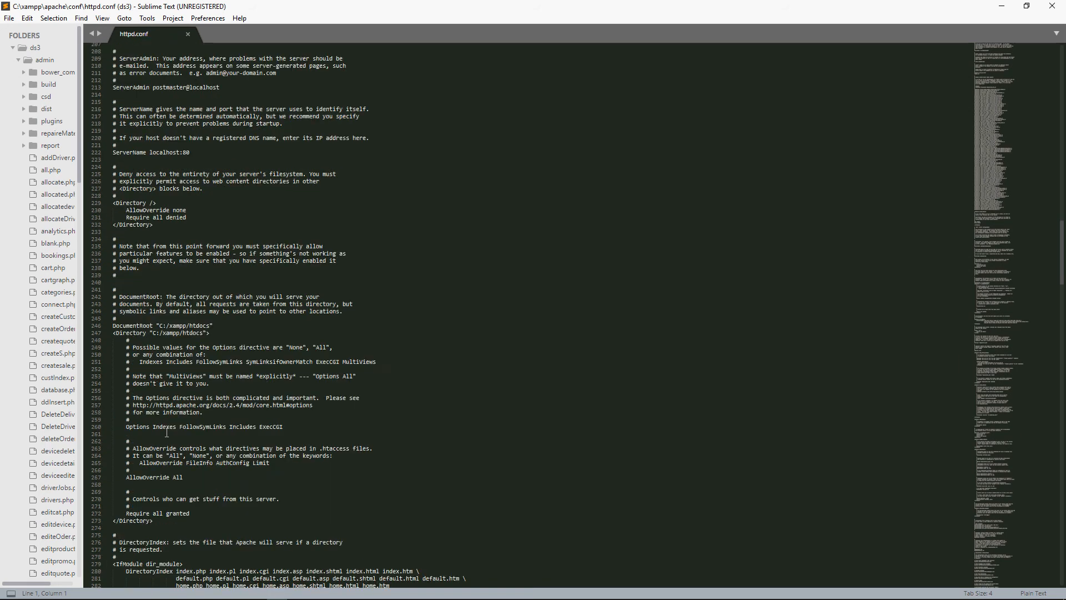
{"action": "scroll", "coordinate": [167, 432], "scroll_direction": "down", "scroll_amount": 20}
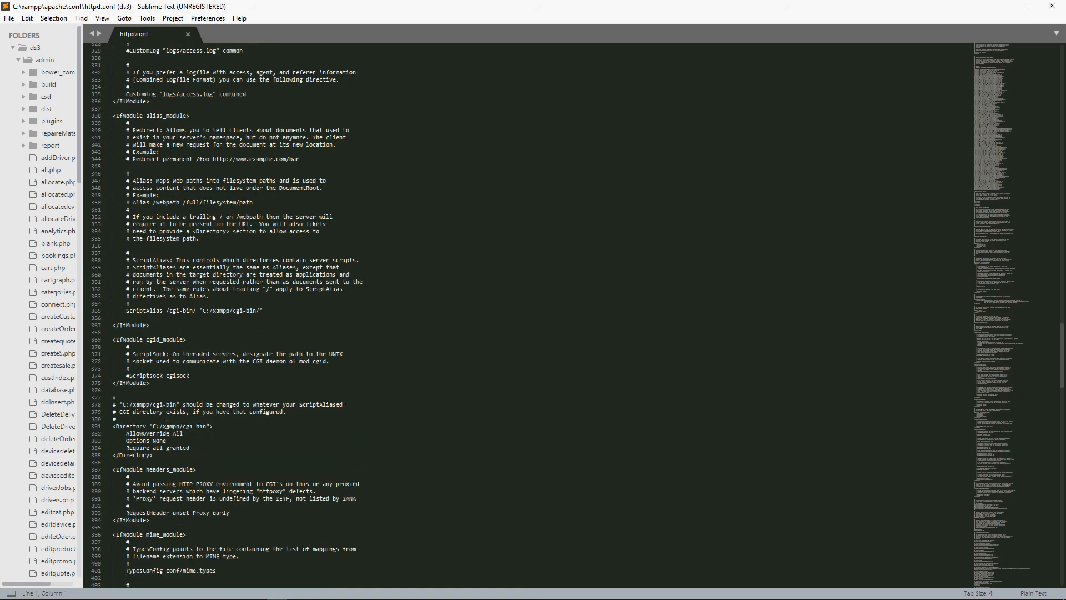
{"action": "scroll", "coordinate": [167, 432], "scroll_direction": "down", "scroll_amount": 20}
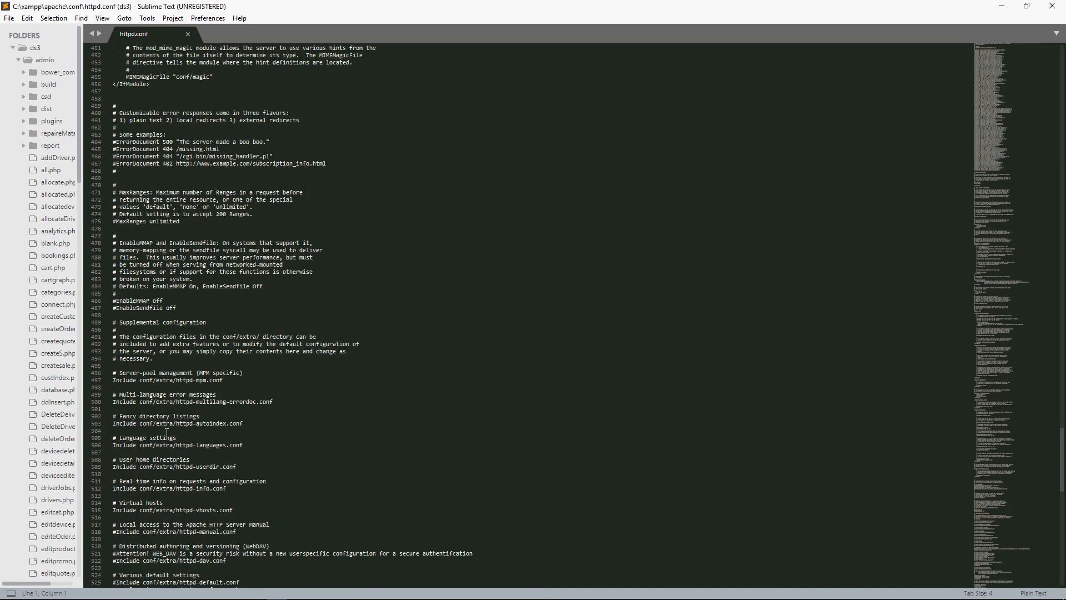
Search httpd.conf for the port number 80 and step through its occurrences, also trying 33 as a search term.
{"action": "key", "text": "ctrl+f"}
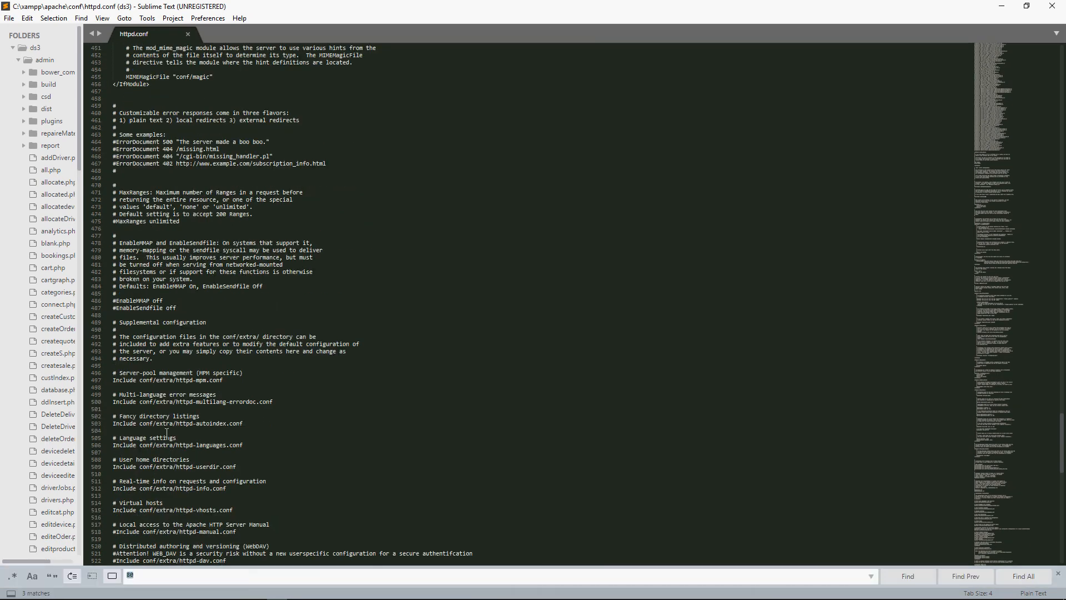
{"action": "key", "text": "Return"}
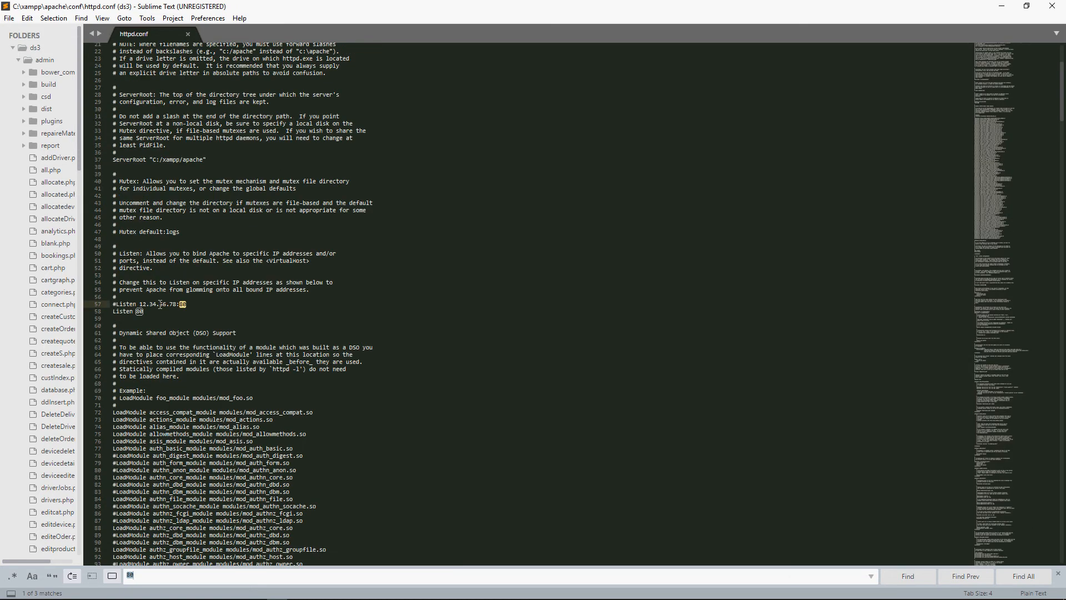
{"action": "key", "text": "Return"}
{"action": "key", "text": "Return"}
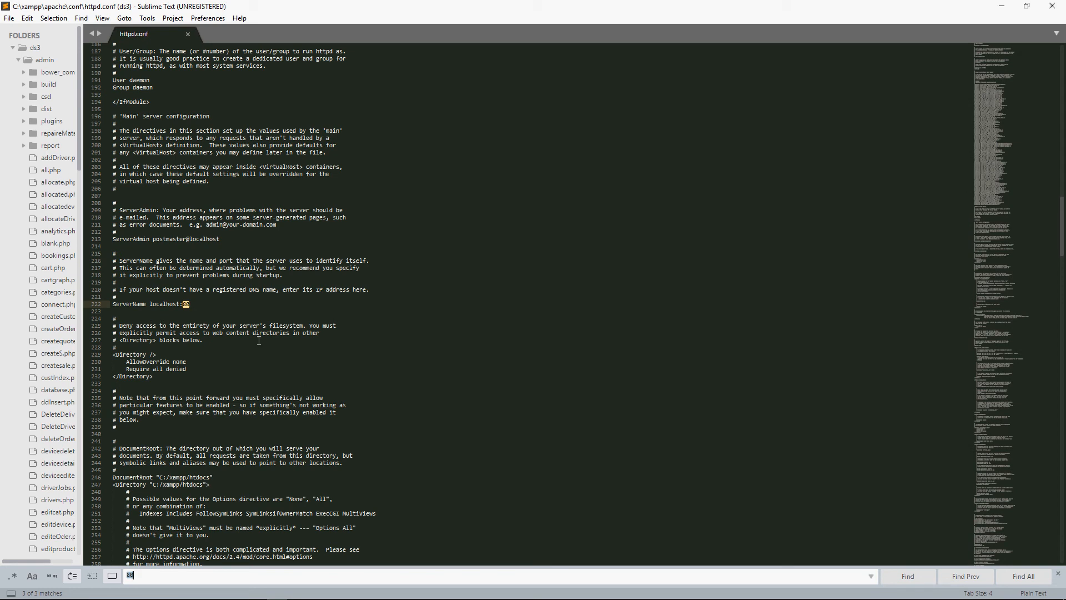
{"action": "type", "text": "33"}
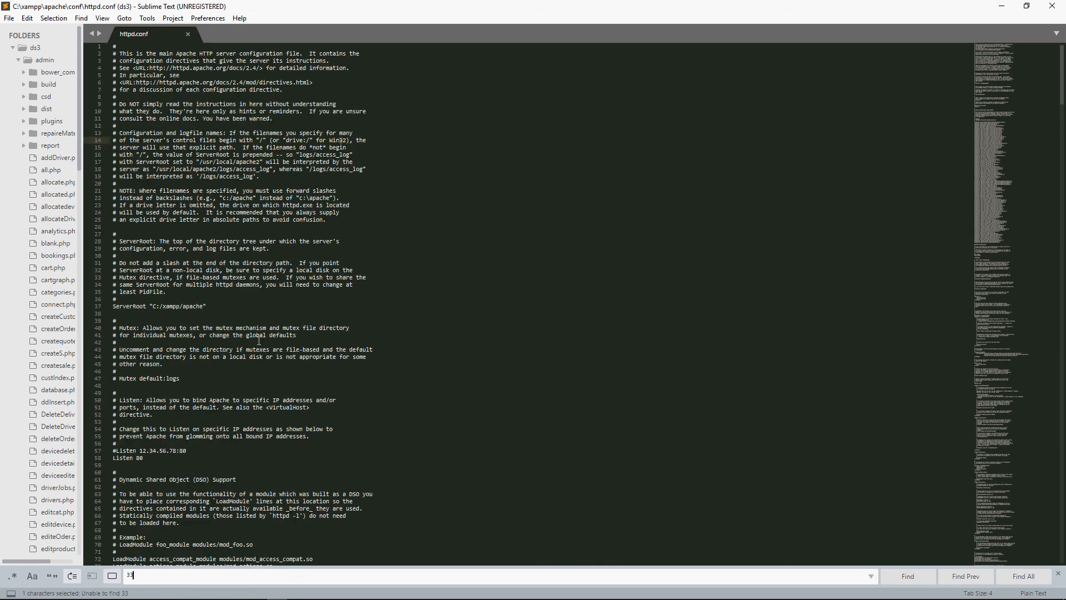
{"action": "key", "text": "BackSpace"}
{"action": "key", "text": "BackSpace"}
{"action": "type", "text": "88"}
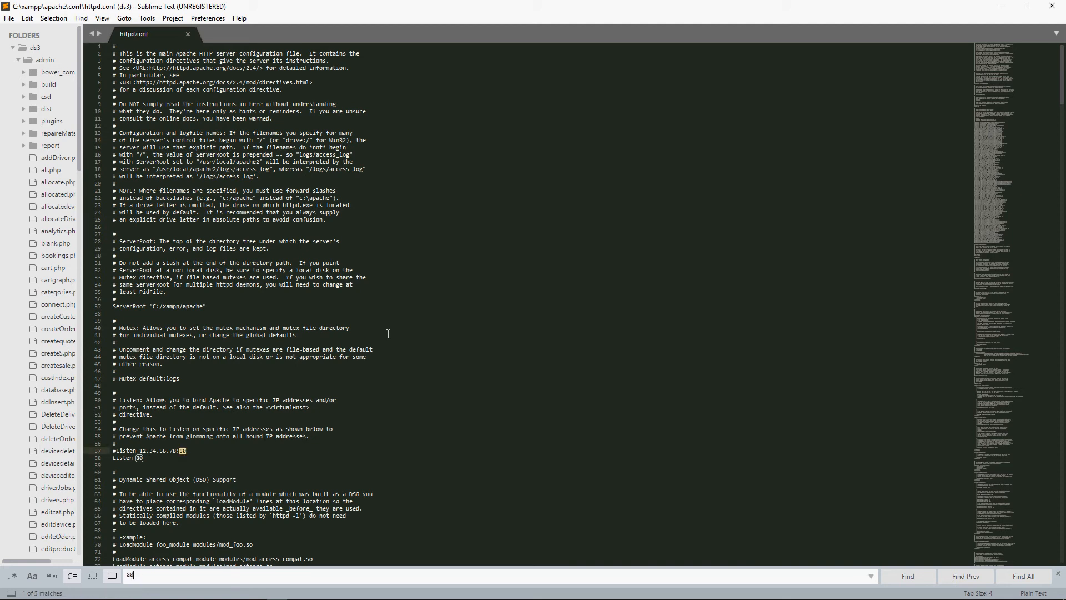
{"action": "key", "text": "Return"}
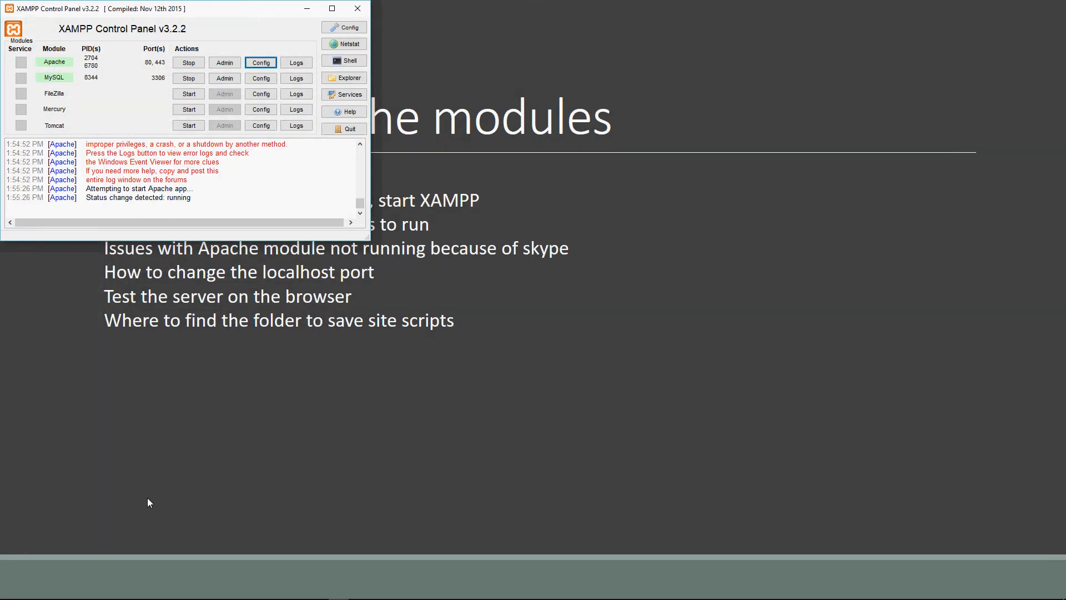
Switch to Chrome, load localhost in a new tab to test the server, and close the offline start page.
{"action": "left_click", "coordinate": [156, 596]}
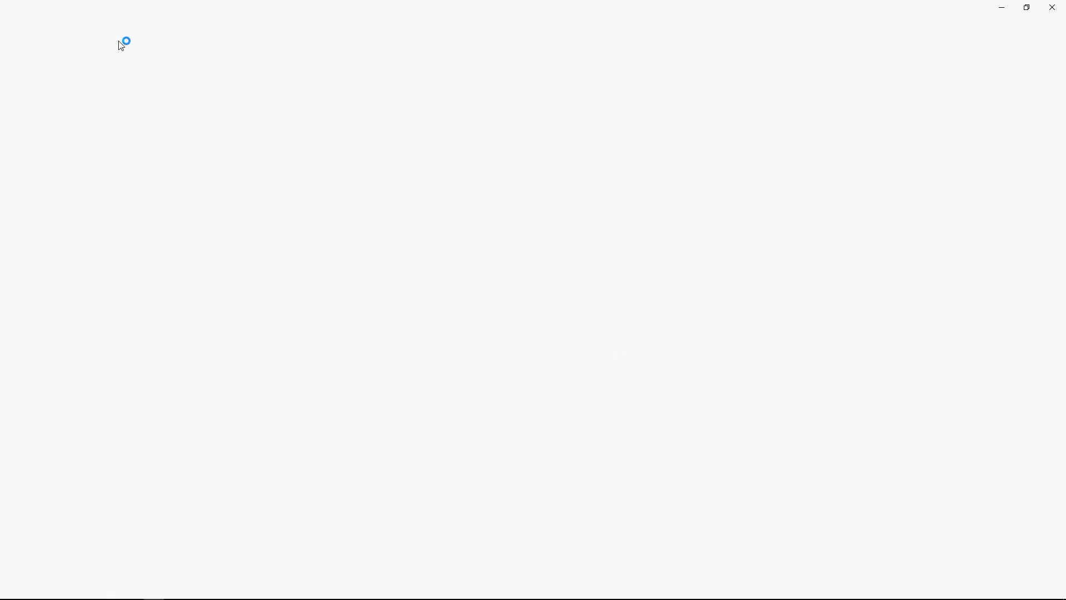
{"action": "left_click", "coordinate": [104, 8]}
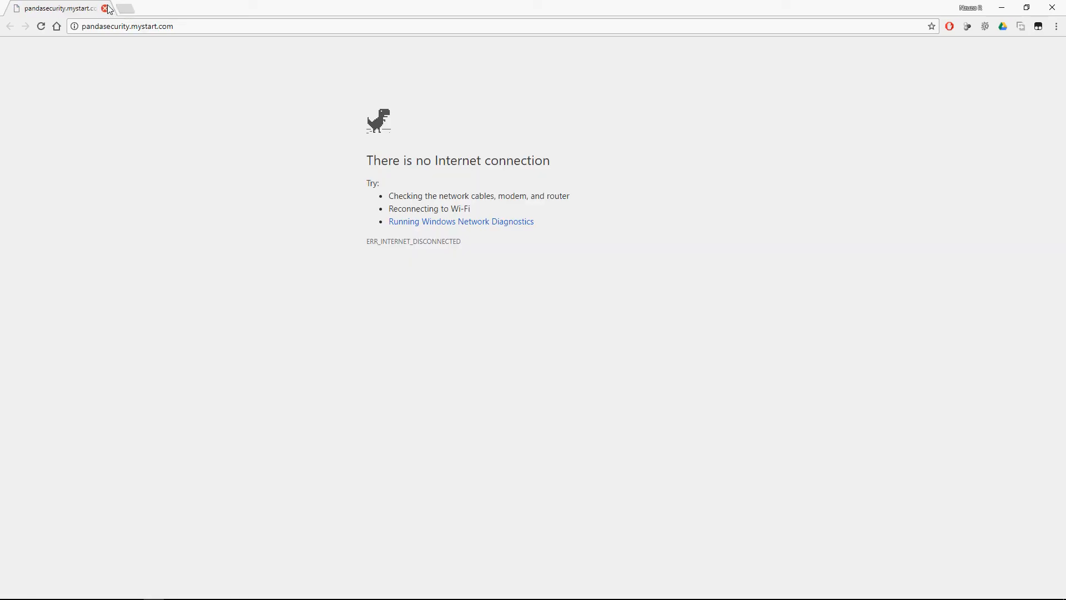
{"action": "left_click", "coordinate": [125, 9]}
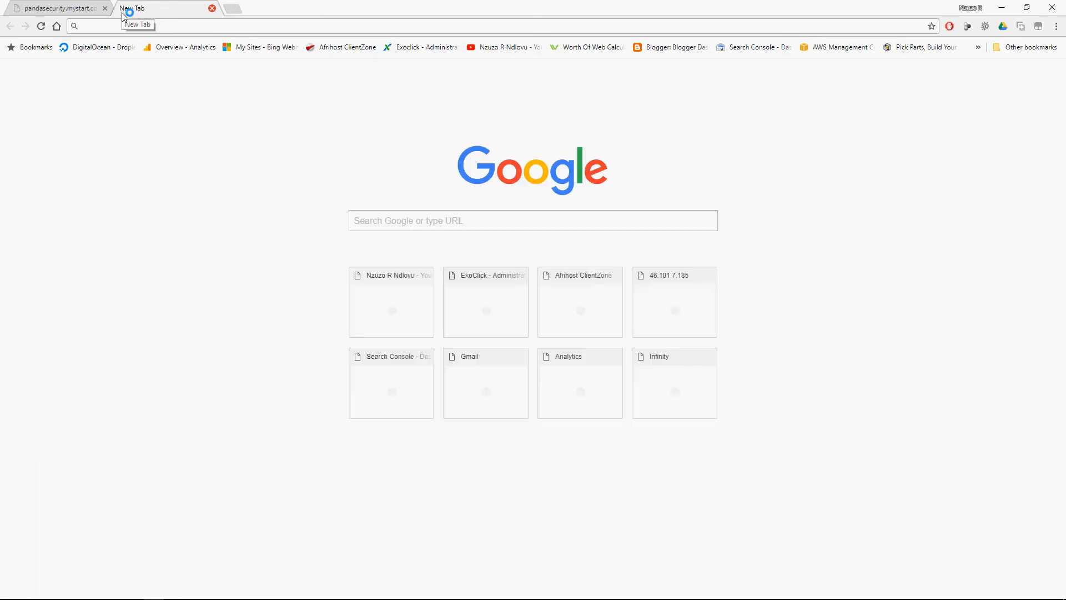
{"action": "type", "text": "loc"}
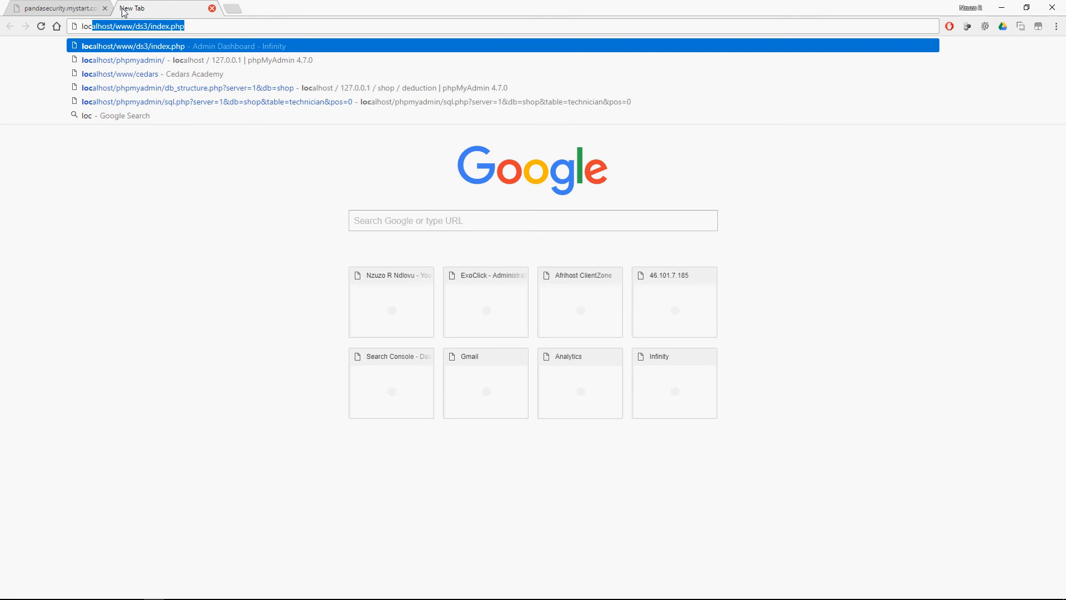
{"action": "type", "text": "al"}
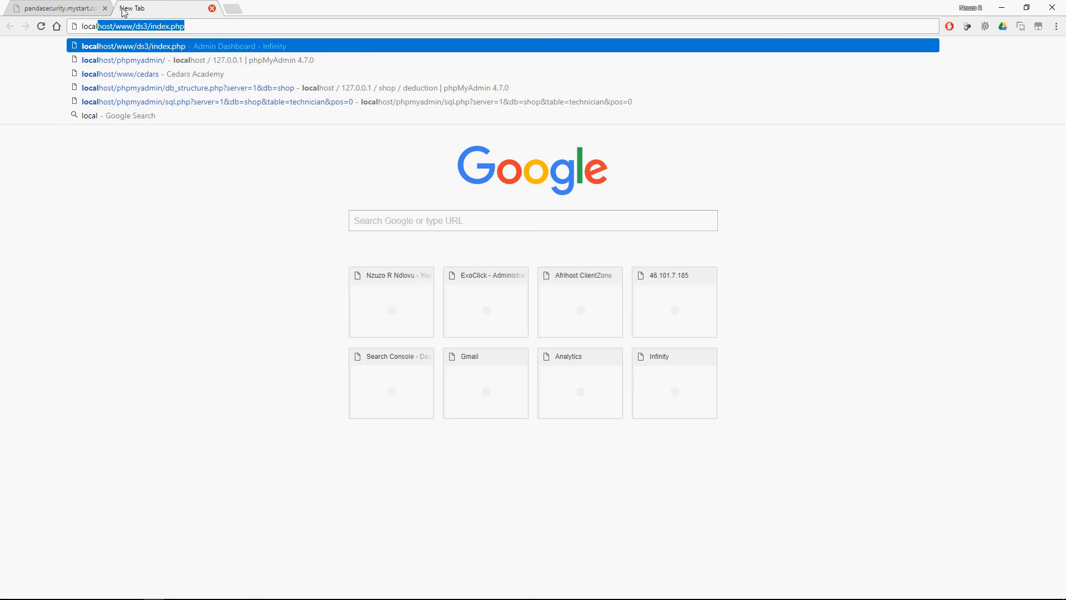
{"action": "type", "text": "host"}
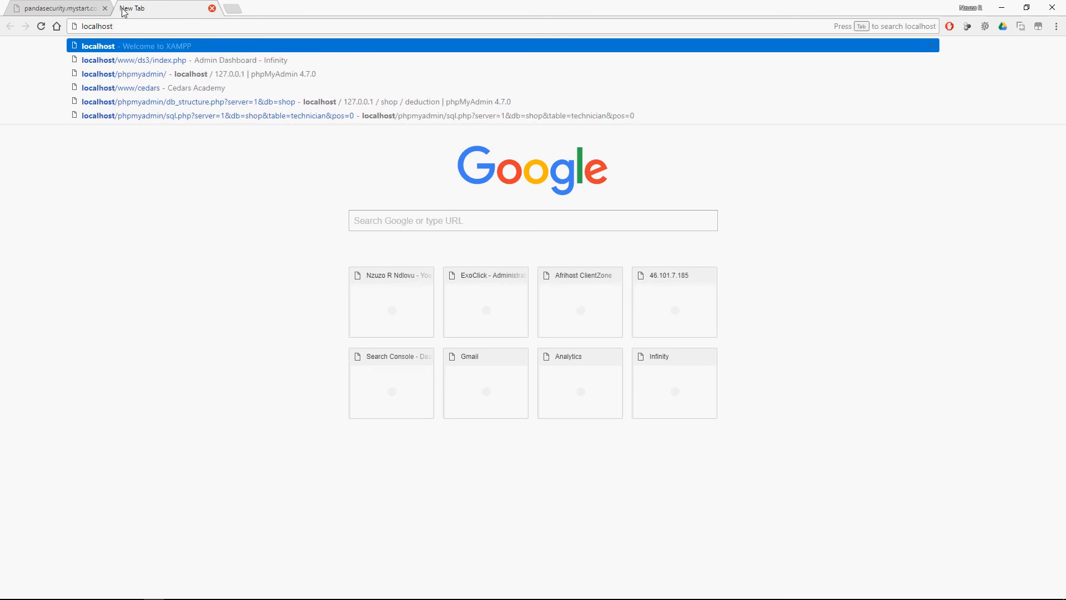
{"action": "key", "text": "Return"}
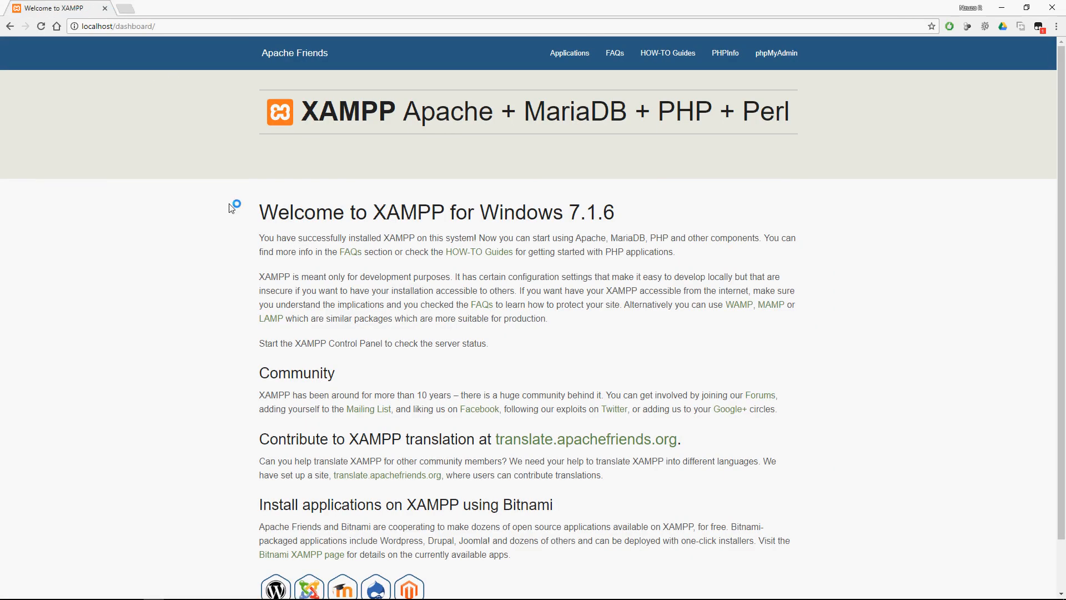
Look over the XAMPP welcome dashboard and open its HOW-TO Guides page.
{"action": "scroll", "coordinate": [254, 264], "scroll_direction": "down", "scroll_amount": 1}
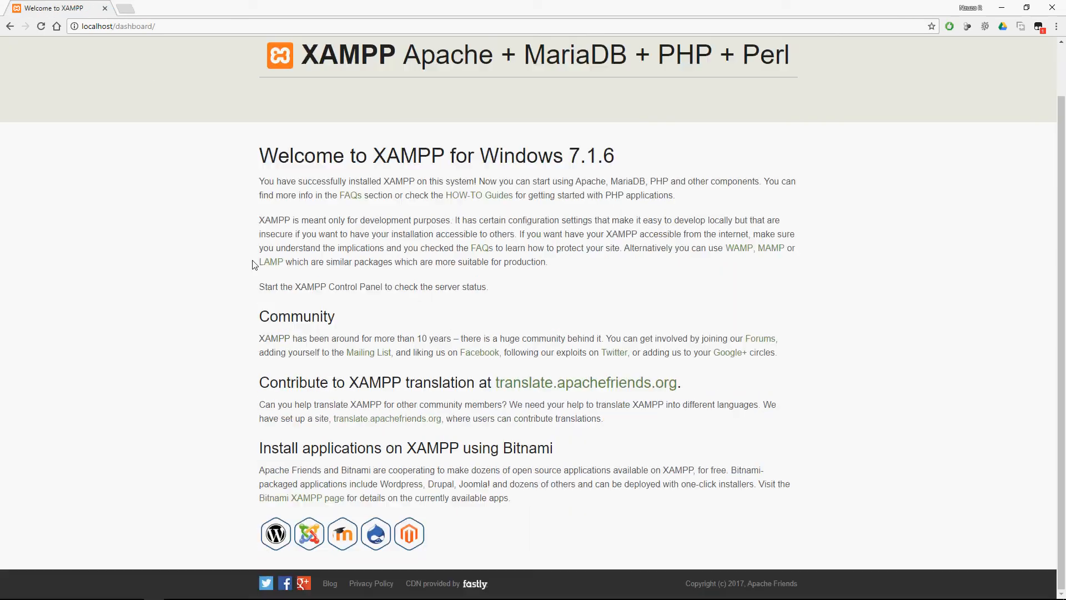
{"action": "scroll", "coordinate": [254, 264], "scroll_direction": "up", "scroll_amount": 1}
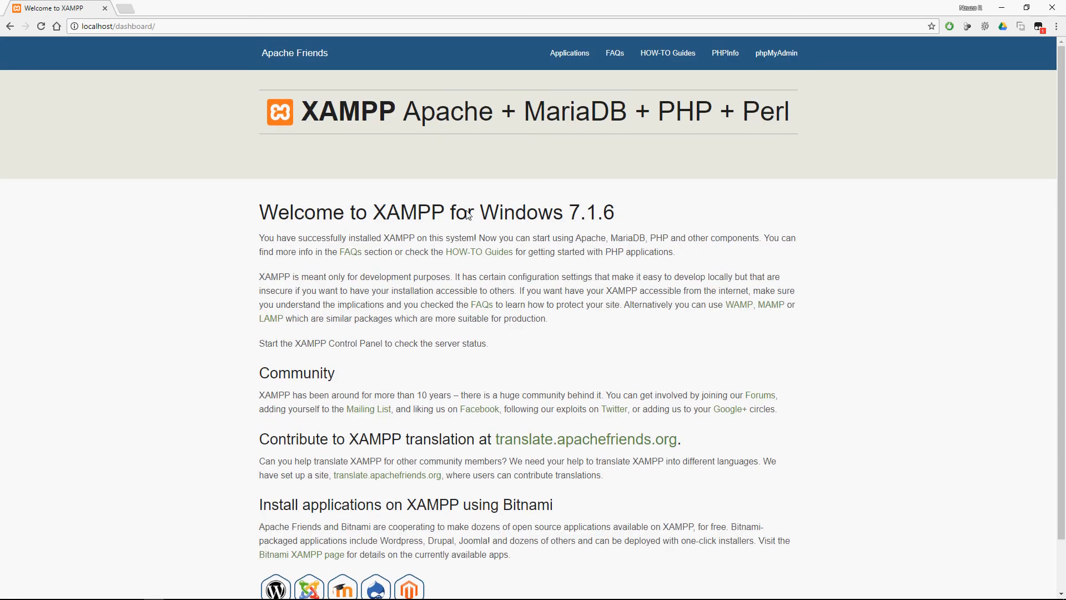
{"action": "left_click", "coordinate": [651, 57]}
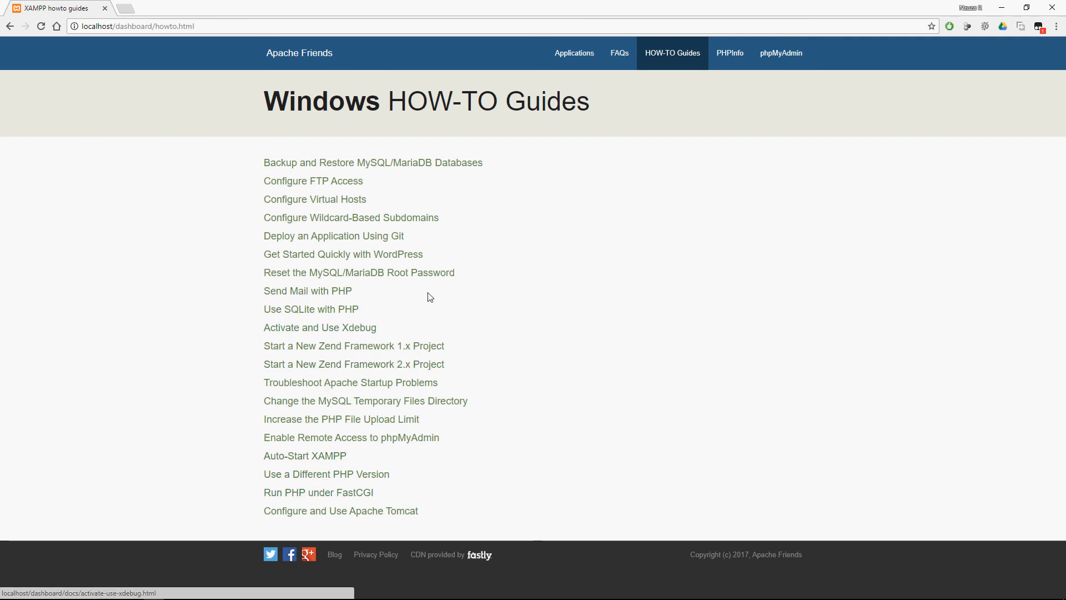
Open the dashboard's PHPInfo page and look through the PHP configuration tables.
{"action": "left_click", "coordinate": [732, 59]}
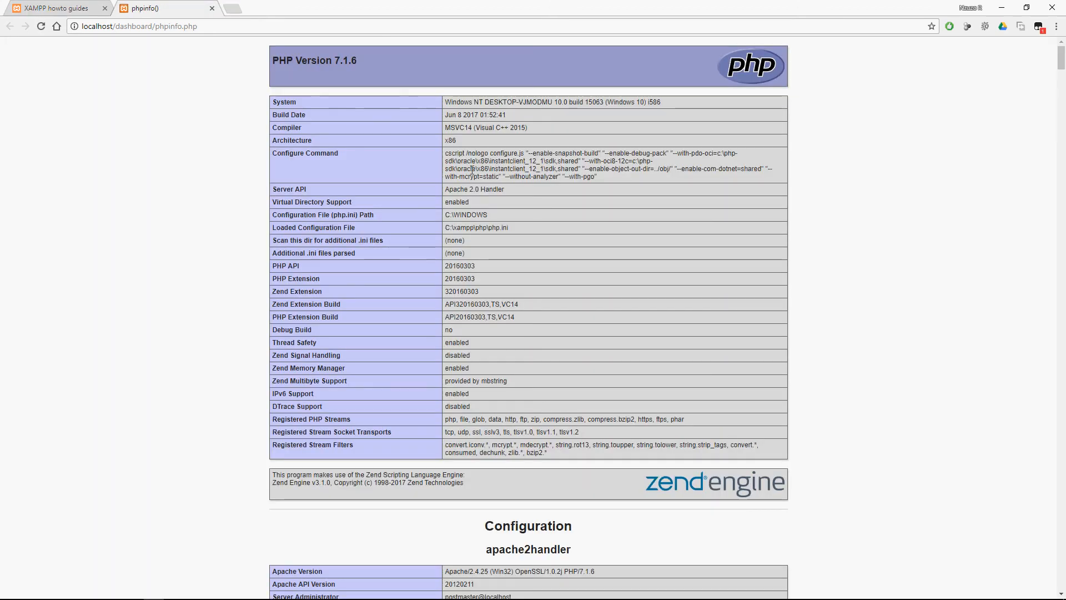
{"action": "scroll", "coordinate": [472, 170], "scroll_direction": "down", "scroll_amount": 20}
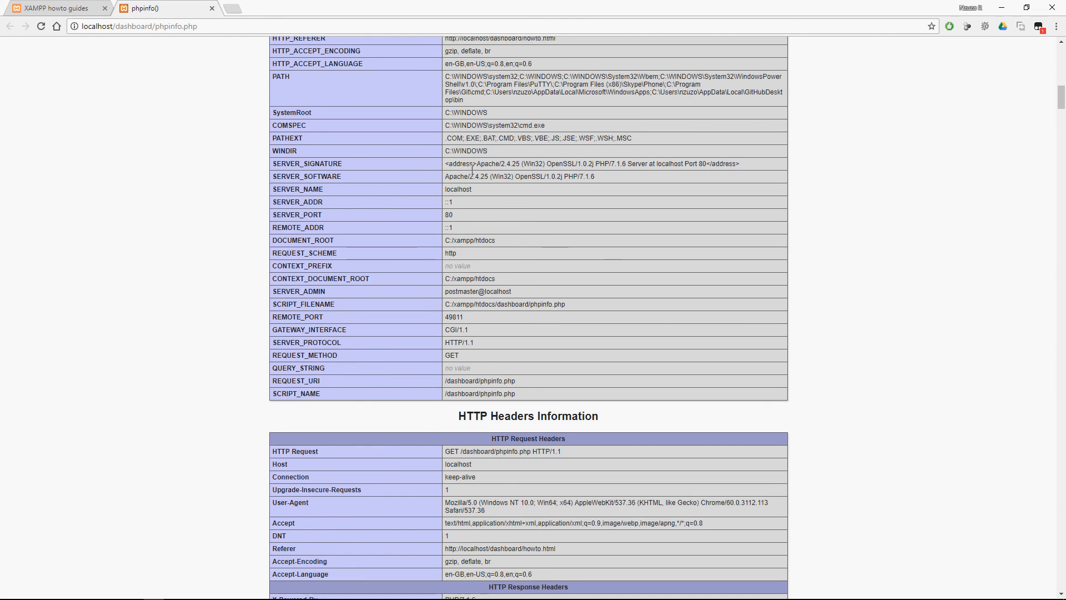
{"action": "scroll", "coordinate": [473, 170], "scroll_direction": "down", "scroll_amount": 20}
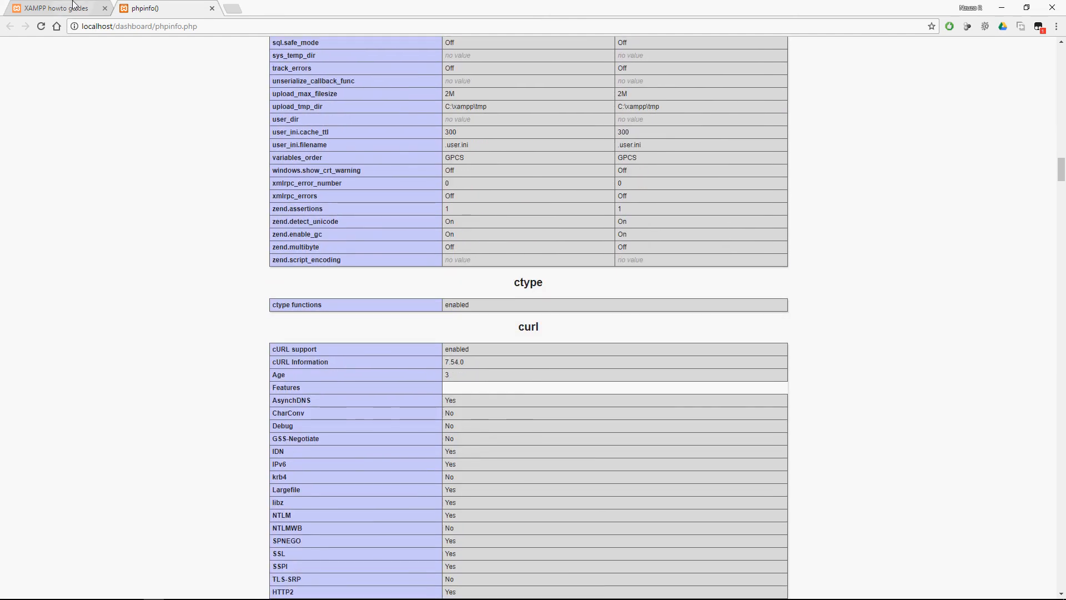
Return to the XAMPP dashboard, look over its Applications page, and reopen the HOW-TO Guides page.
{"action": "left_click", "coordinate": [74, 7]}
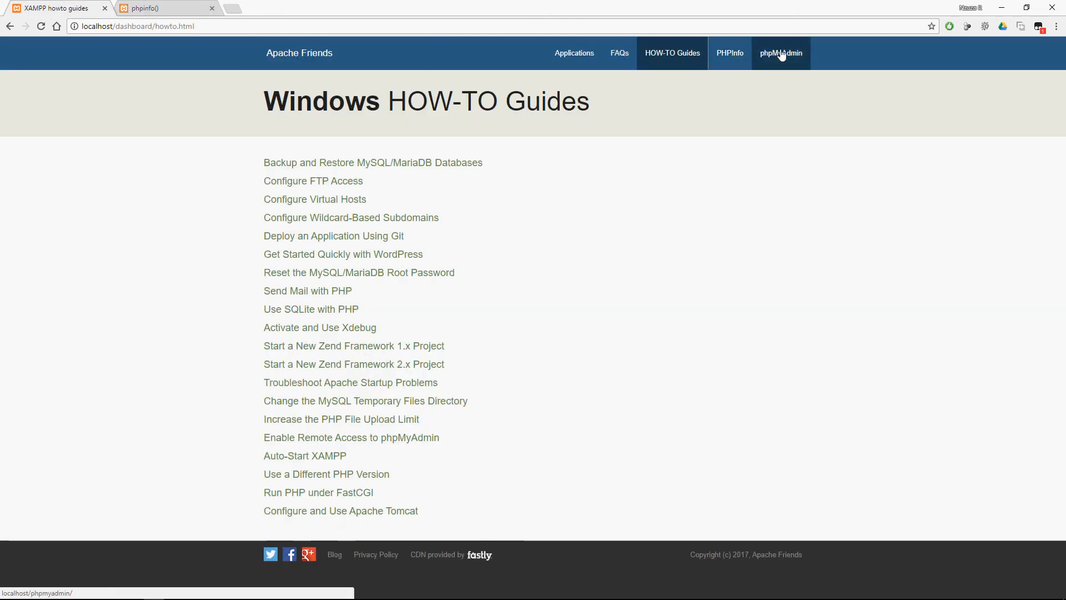
{"action": "left_click", "coordinate": [597, 54]}
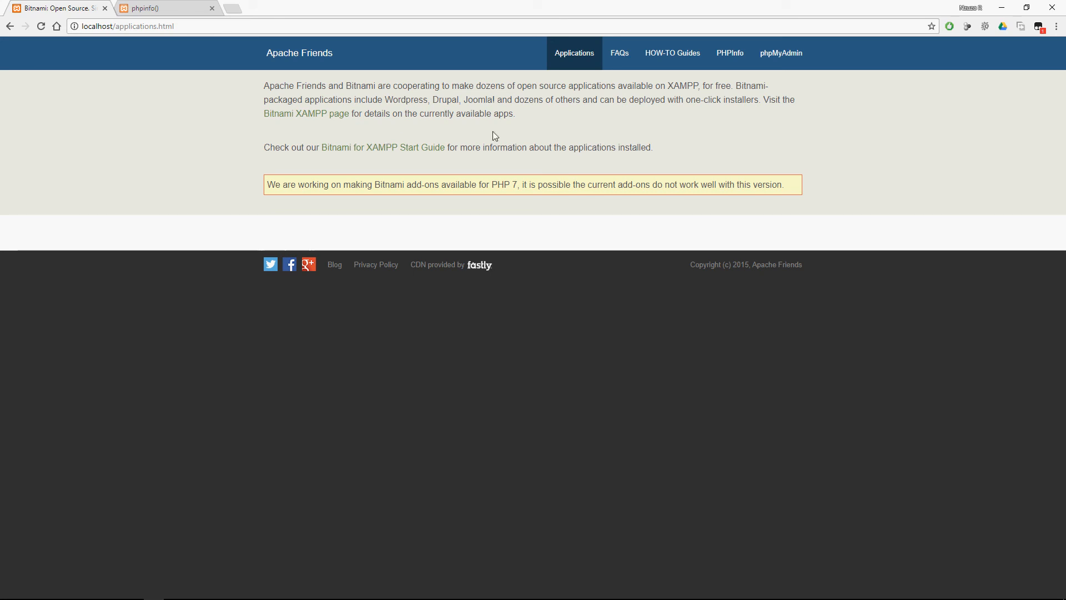
{"action": "left_click", "coordinate": [676, 54]}
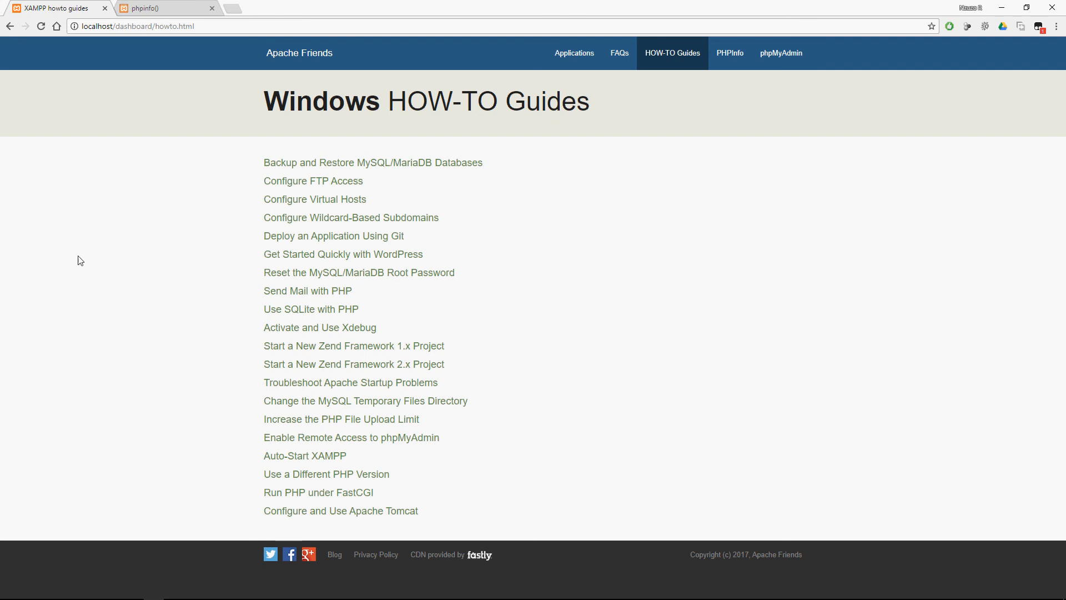
Check the running slide show's topic list, switch to File Explorer, and open the xampp folder on Local Disk (C:).
{"action": "key", "text": "alt+Tab"}
{"action": "key", "text": "alt+Tab"}
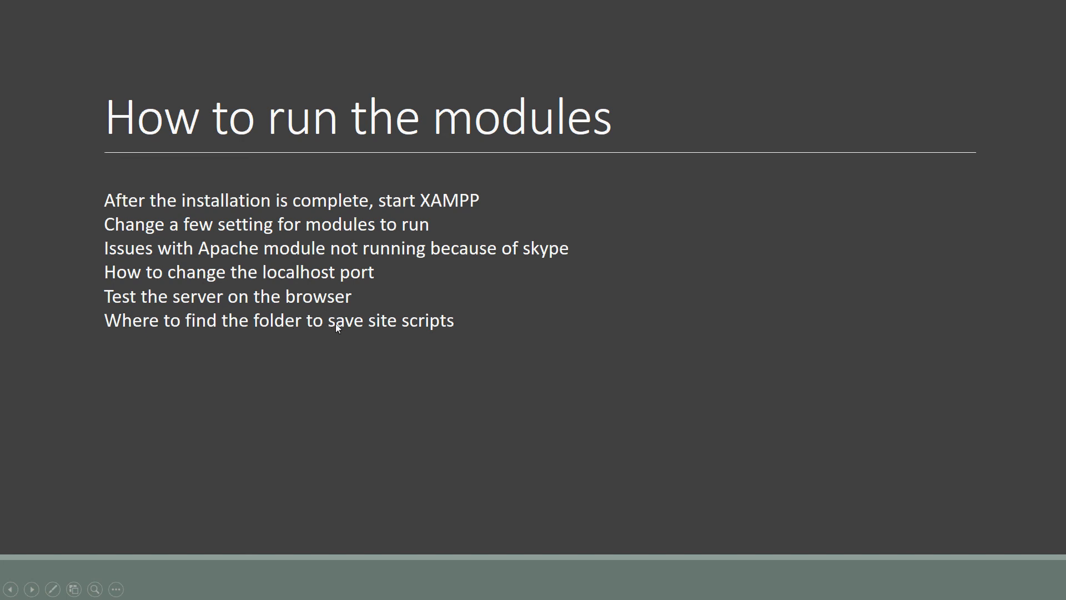
{"action": "key", "text": "alt+Tab"}
{"action": "key", "text": "Tab"}
{"action": "key", "text": "Tab"}
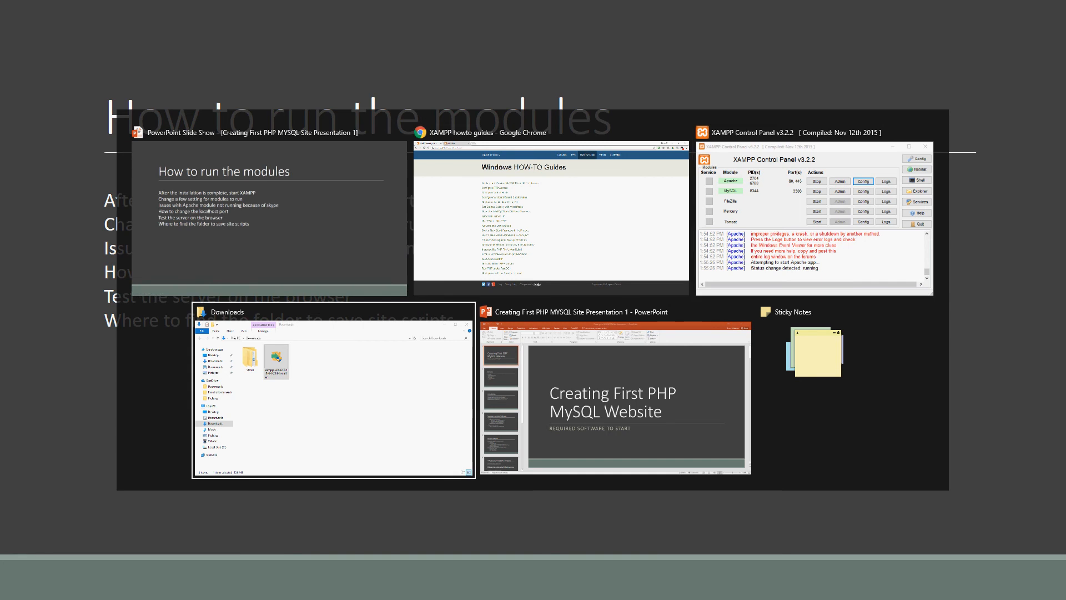
{"action": "left_click", "coordinate": [263, 492]}
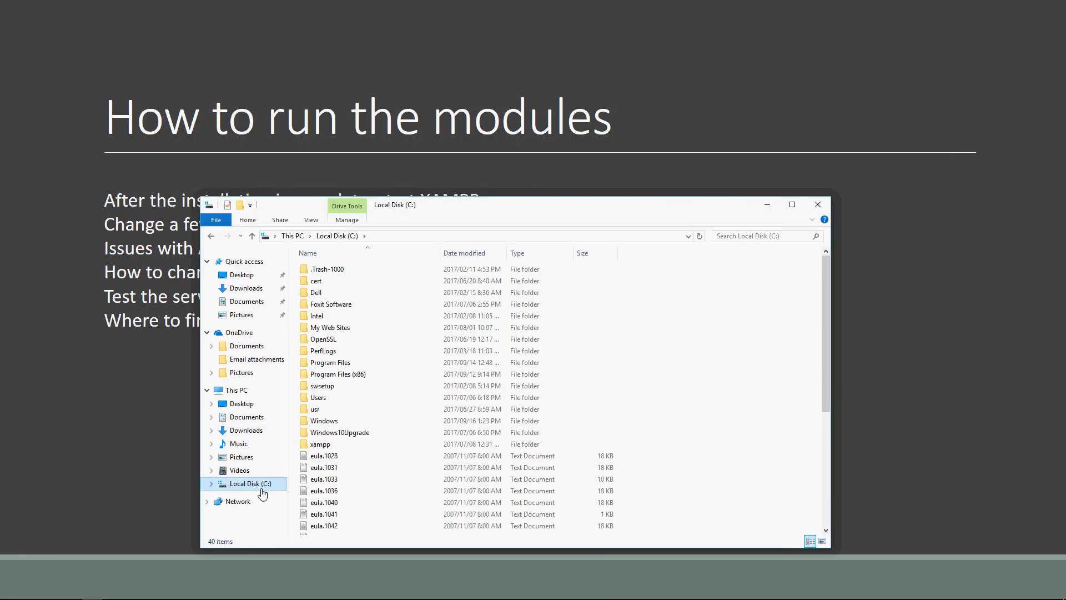
{"action": "left_click", "coordinate": [328, 445]}
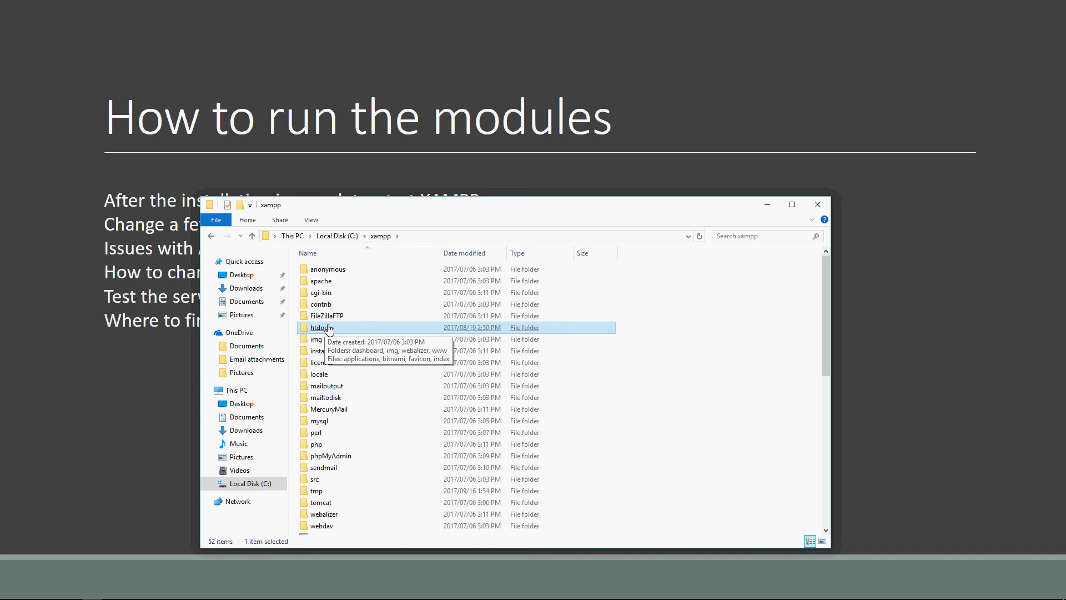
Retrace the folder path from This PC through Local Disk (C:) and xampp, and open the htdocs folder.
{"action": "left_click", "coordinate": [293, 236]}
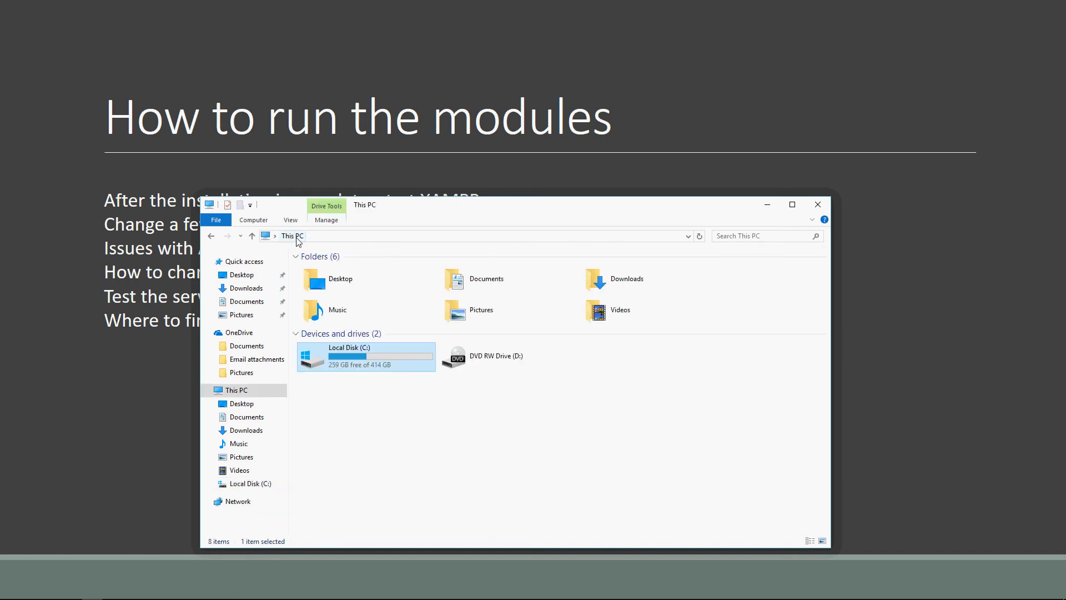
{"action": "double_click", "coordinate": [420, 348]}
{"action": "left_click", "coordinate": [398, 354]}
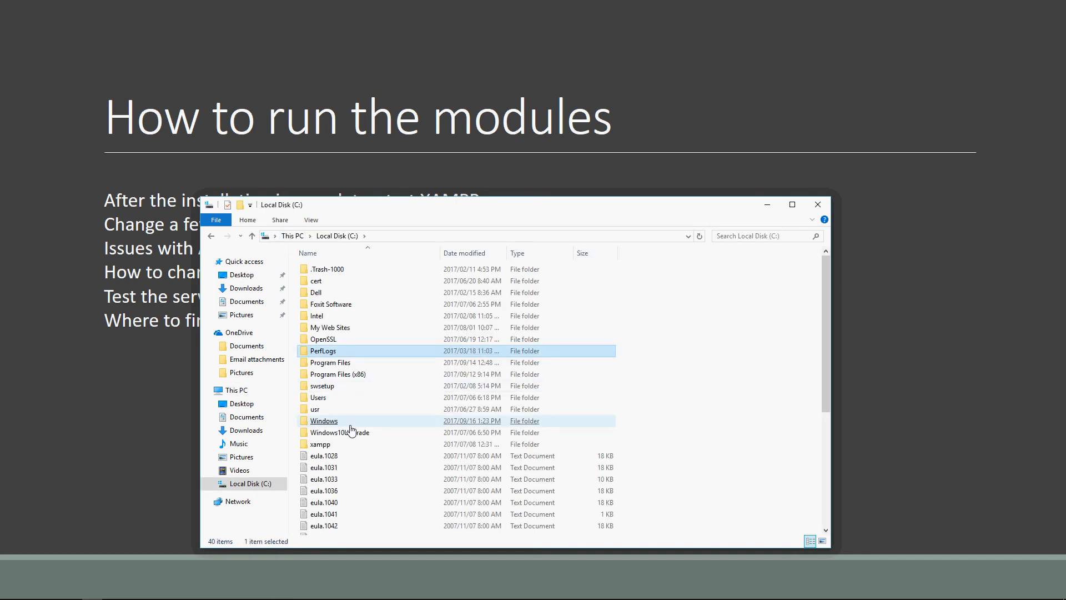
{"action": "double_click", "coordinate": [327, 444]}
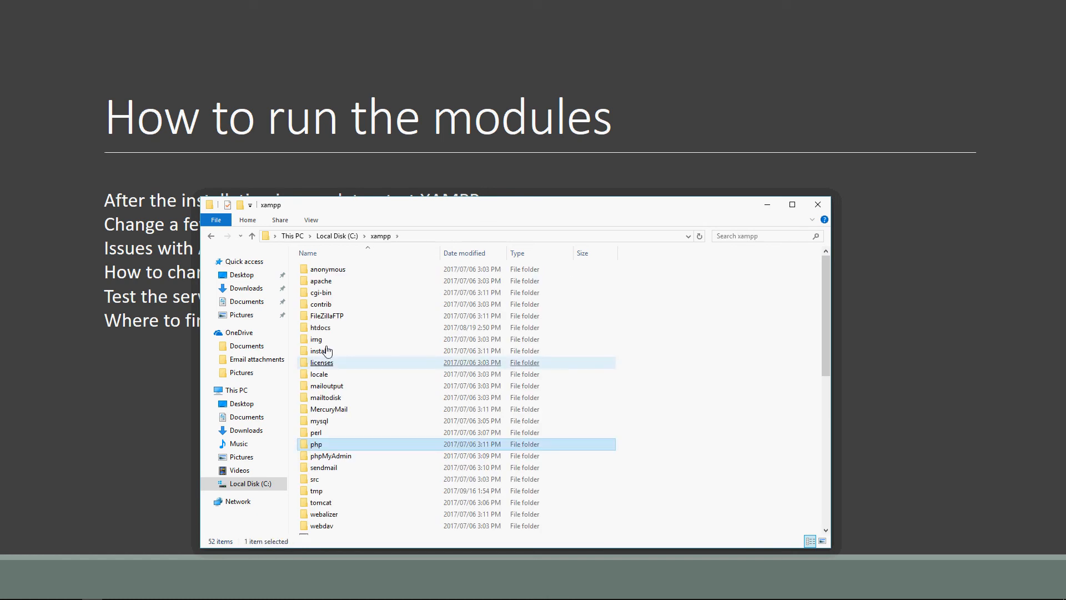
{"action": "left_click", "coordinate": [343, 320]}
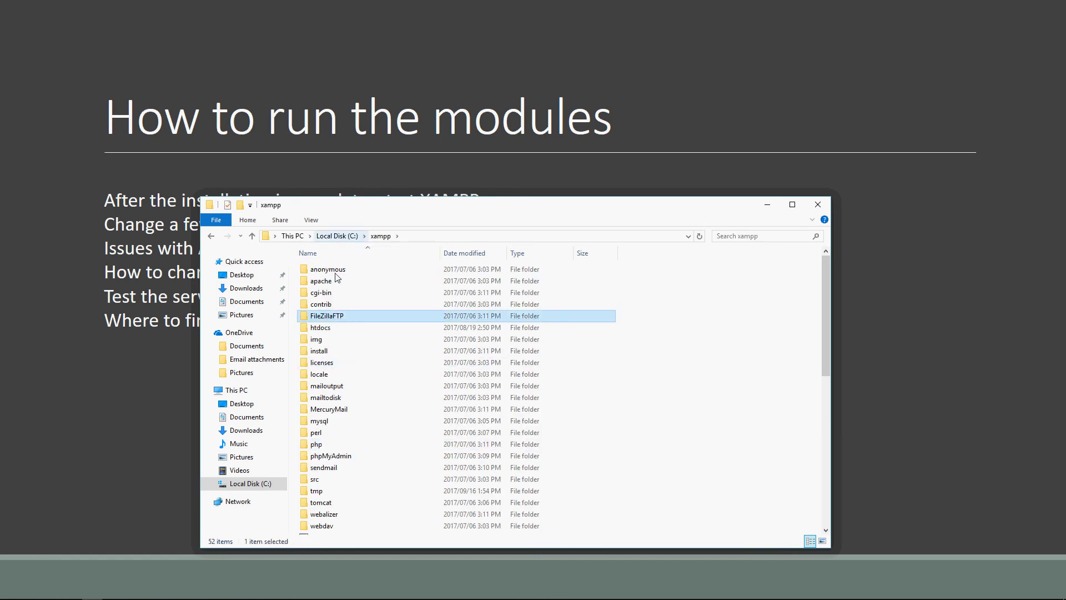
{"action": "left_click", "coordinate": [344, 330]}
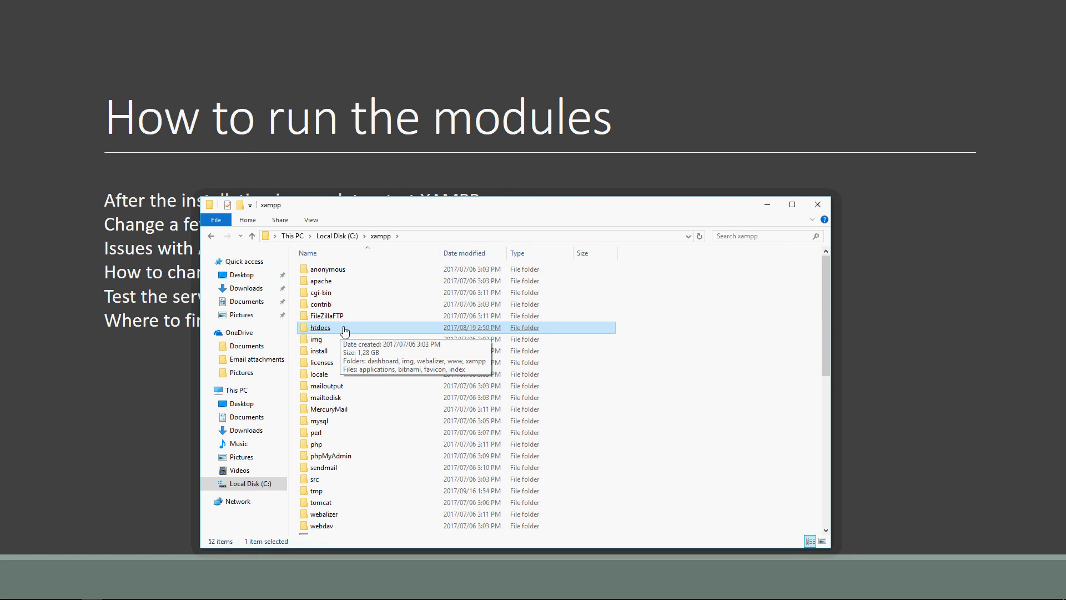
{"action": "double_click", "coordinate": [344, 330]}
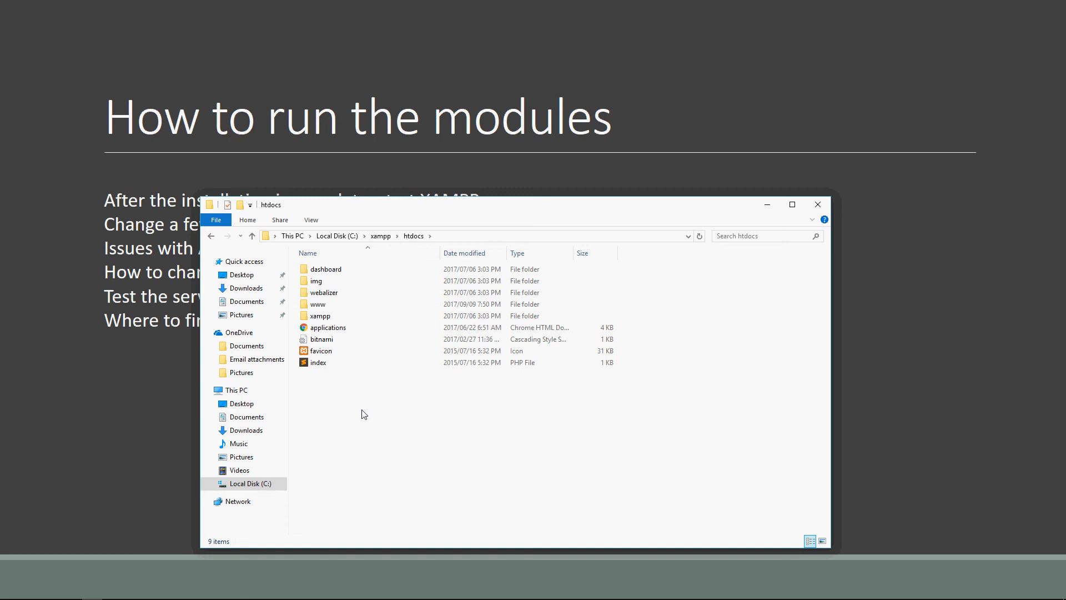
Switch back to the PowerPoint slide show and advance to the closing slide.
{"action": "key", "text": "alt+Tab"}
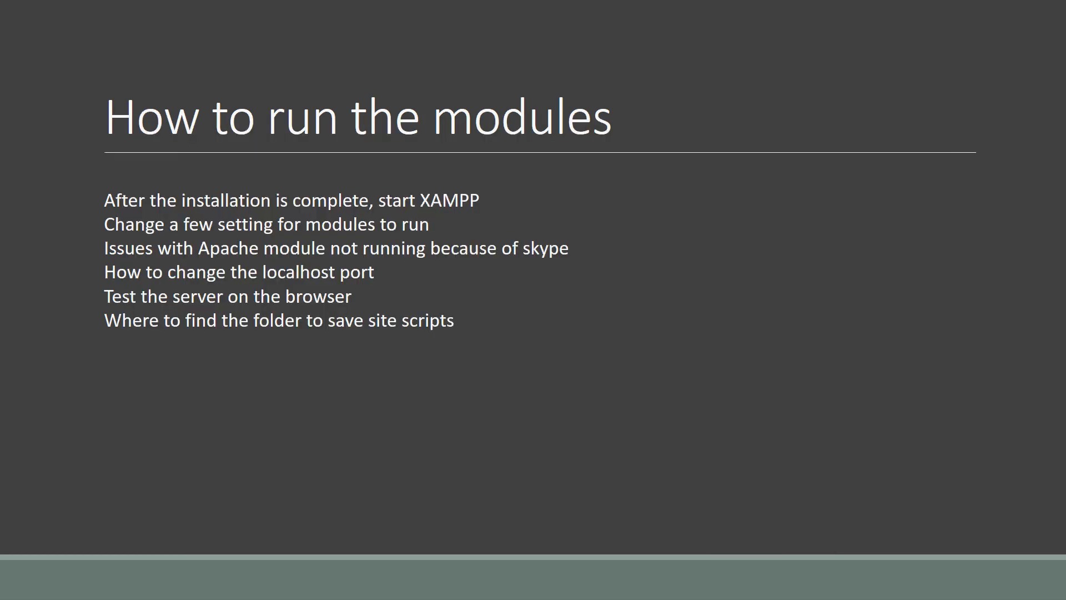
{"action": "key", "text": "Right"}
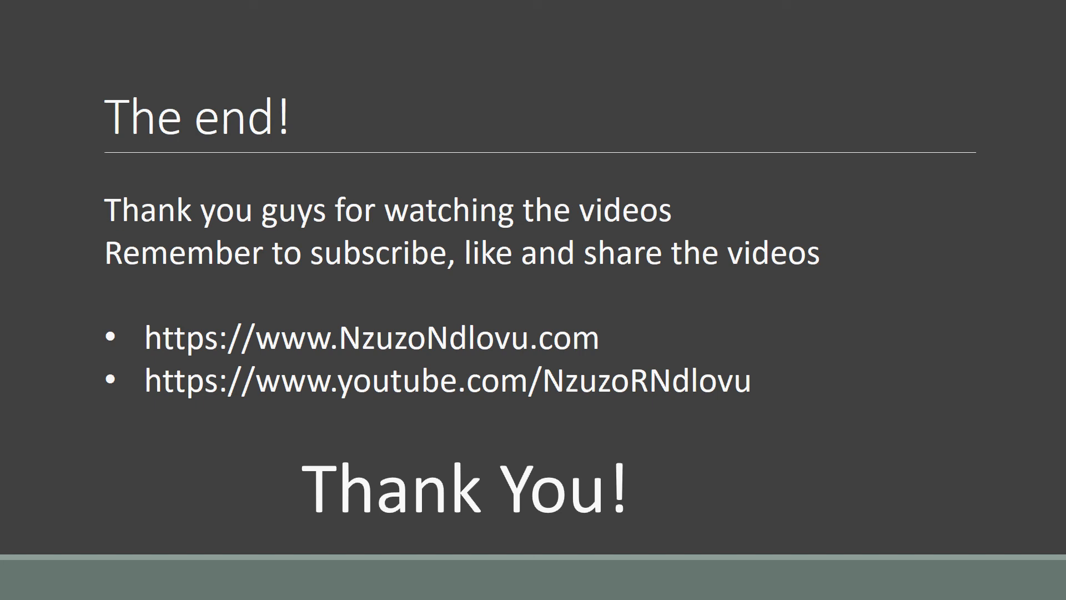